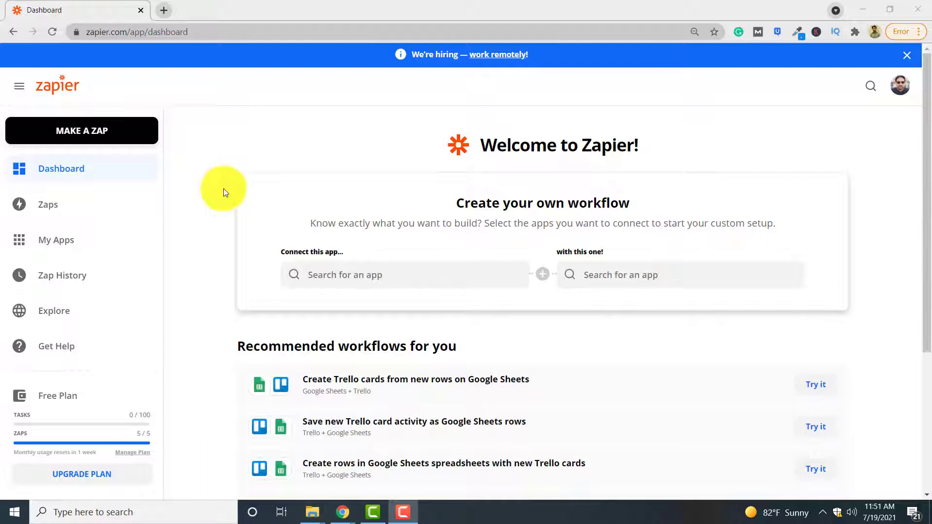
Create a new zap triggered by Google Drive's New File in Folder event
click(124, 134)
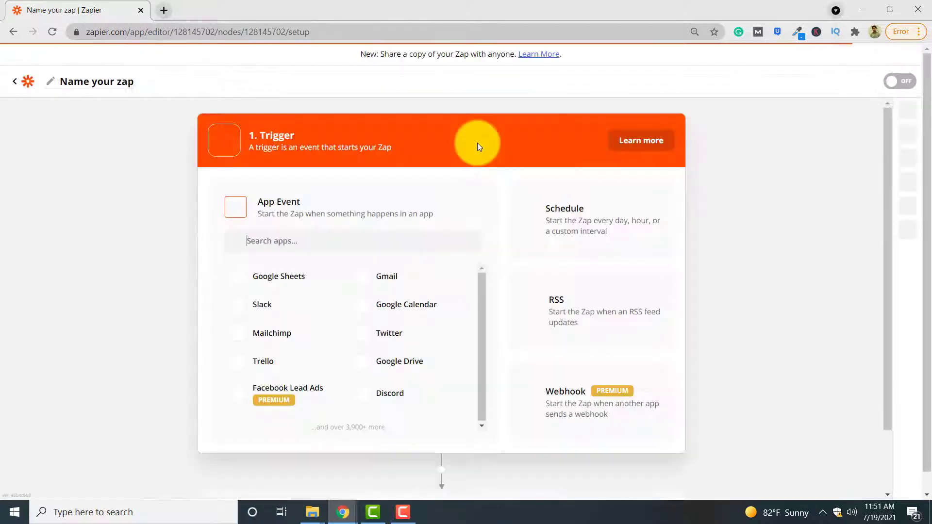
click(399, 361)
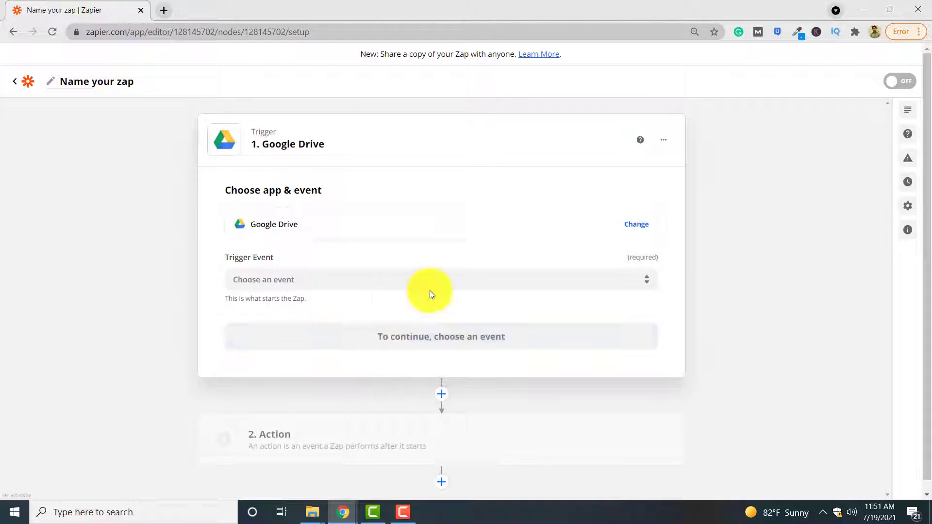
click(508, 280)
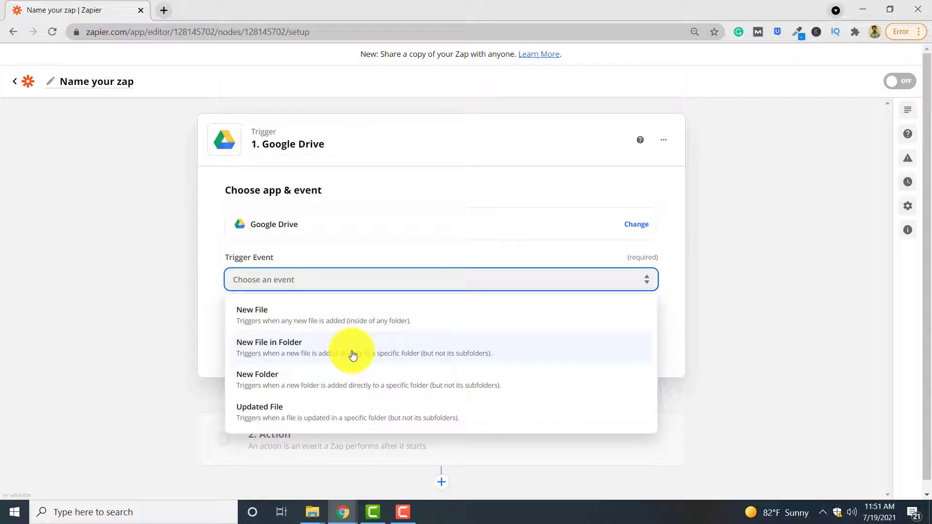
click(353, 355)
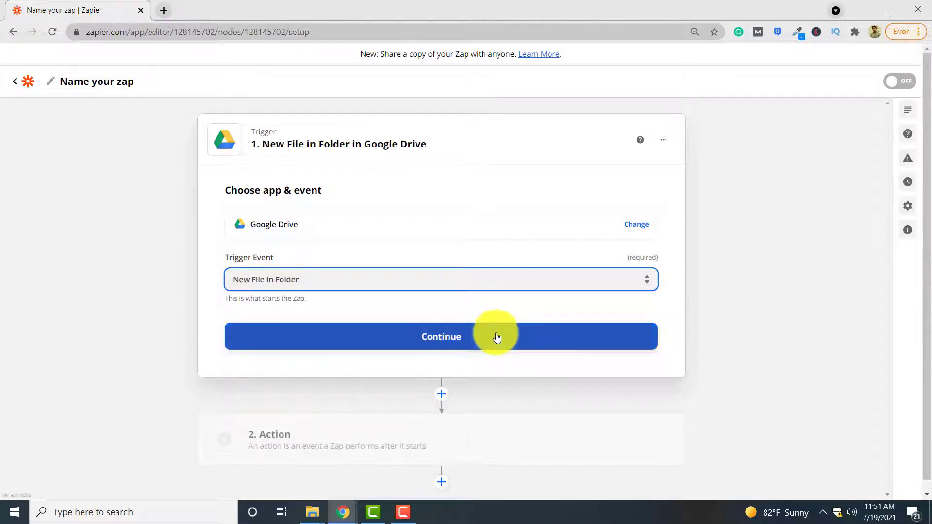
click(497, 337)
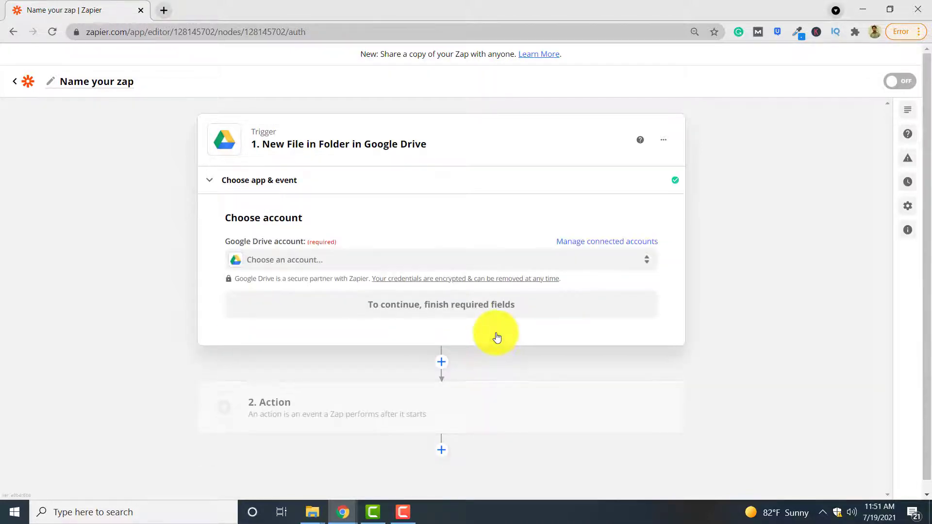
Connect the existing Google Drive account to the trigger
click(389, 264)
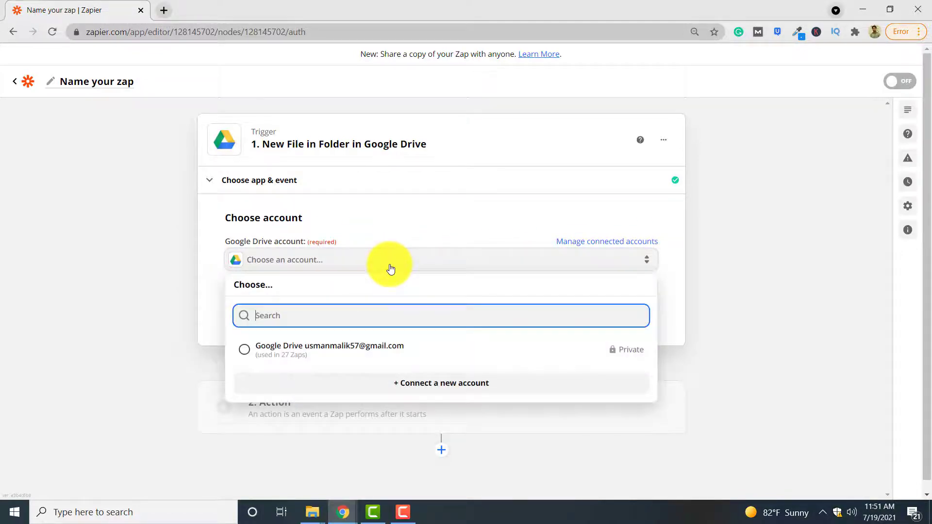
click(366, 349)
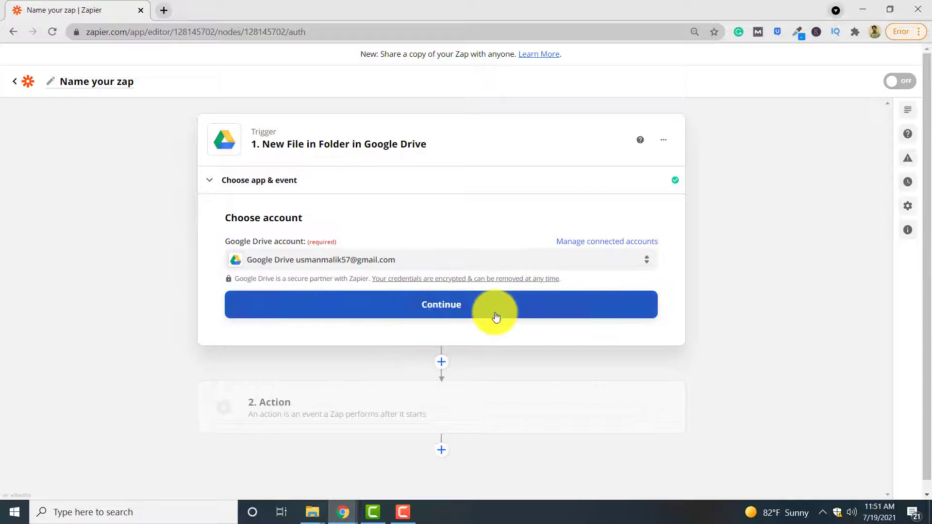
click(496, 316)
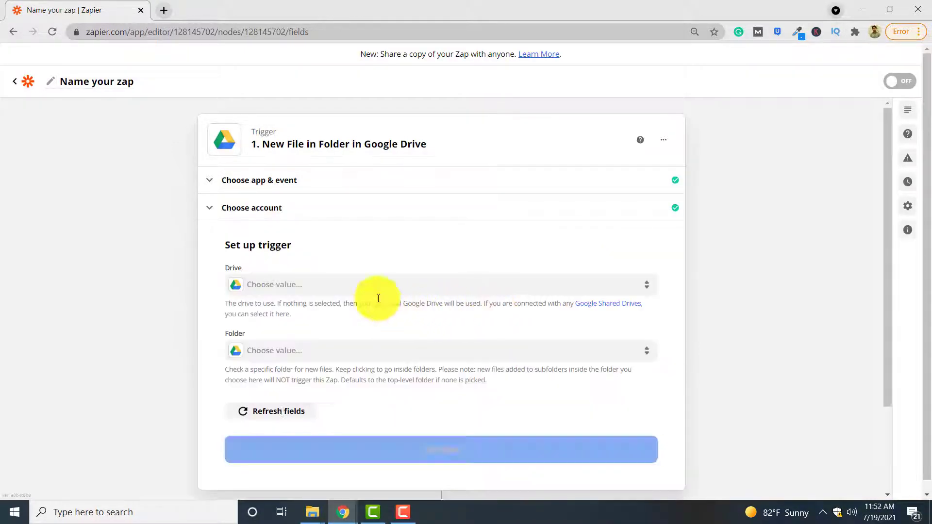
Have the trigger watch the my_documents folder in My Google Drive
click(345, 286)
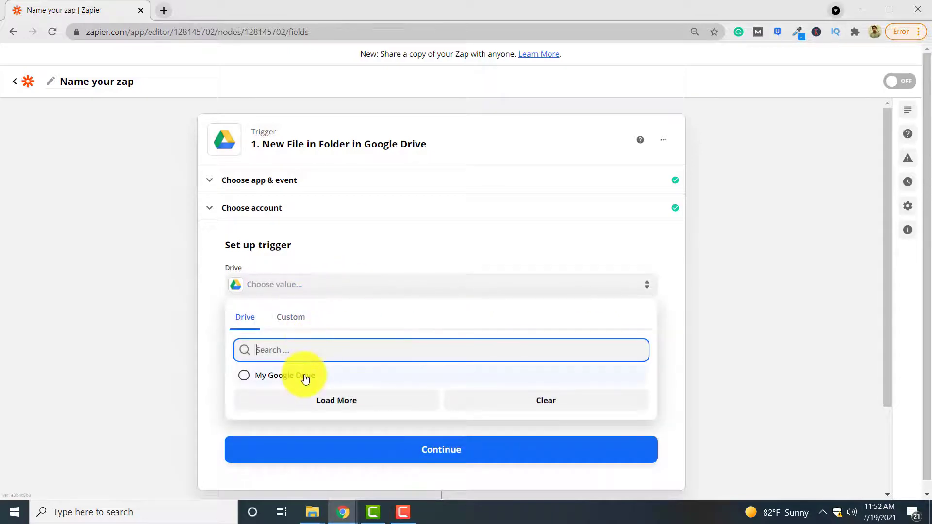
click(305, 377)
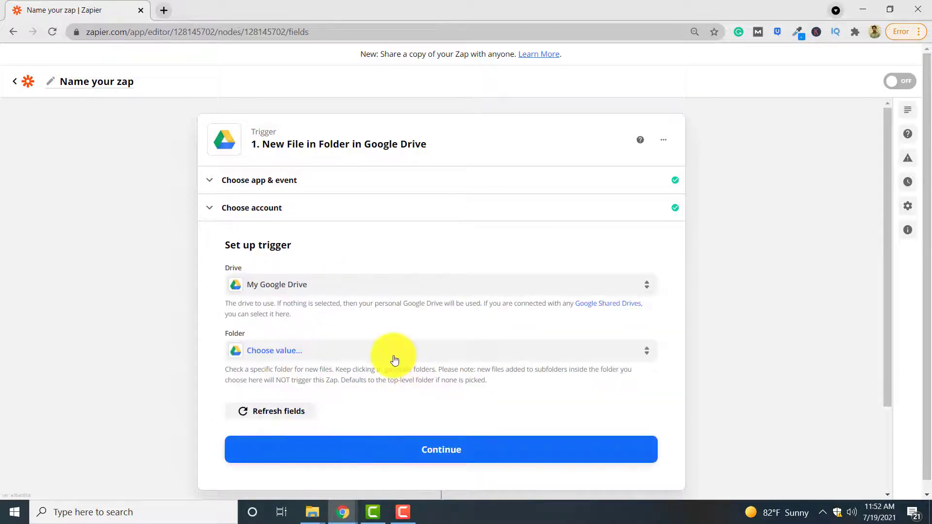
scroll(395, 361, down, 1)
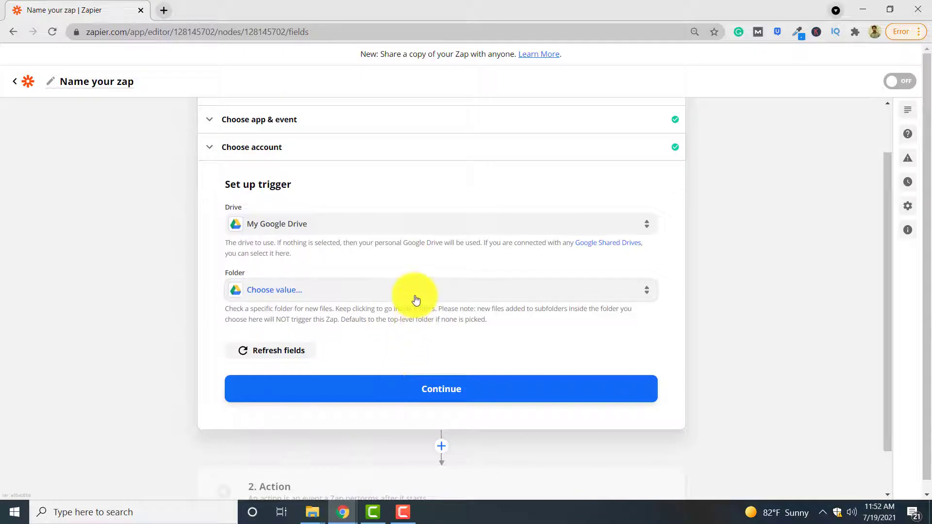
click(417, 292)
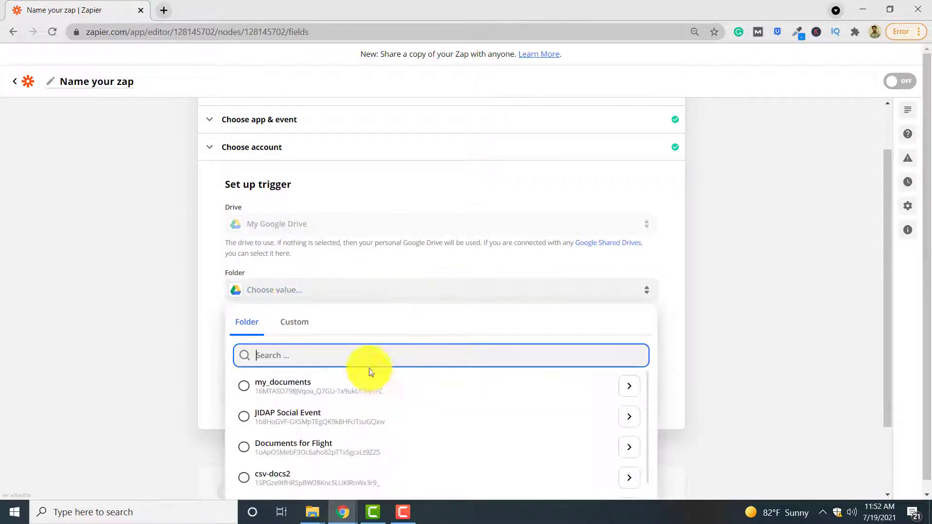
click(369, 385)
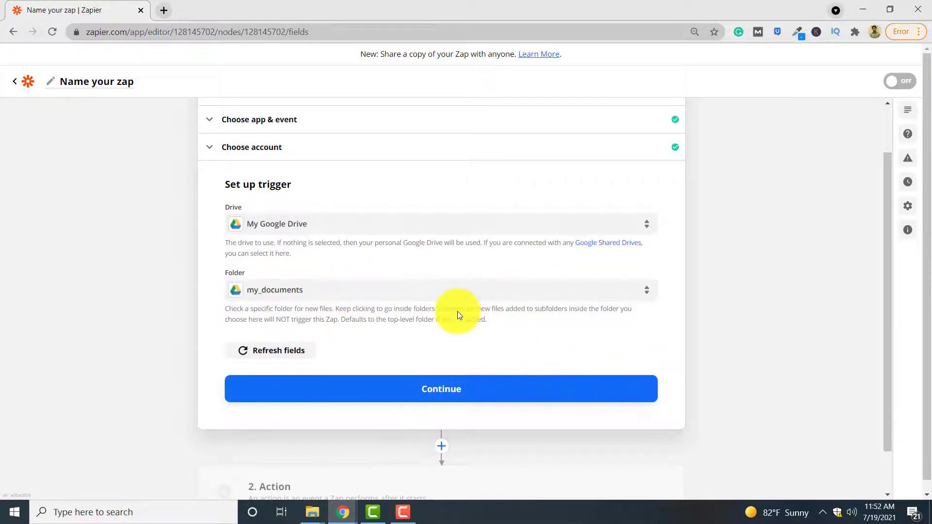
click(529, 389)
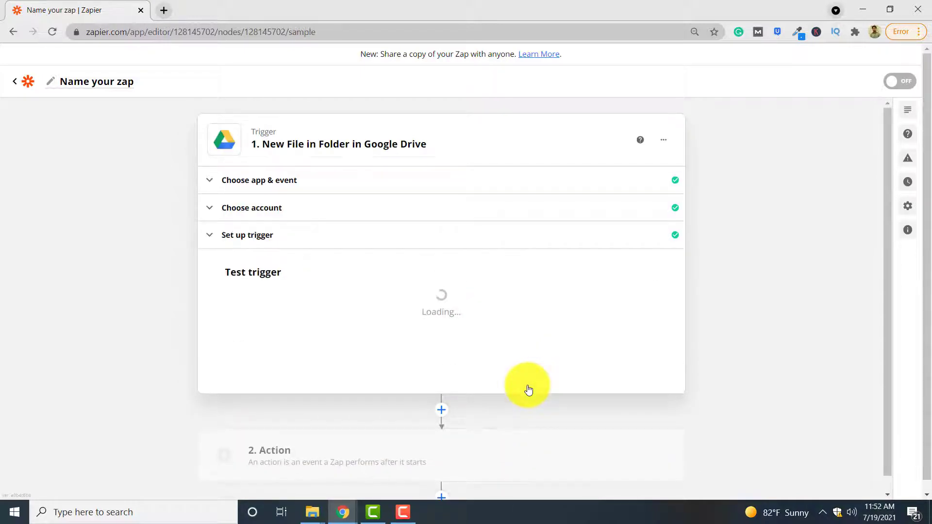
scroll(581, 371, down, 1)
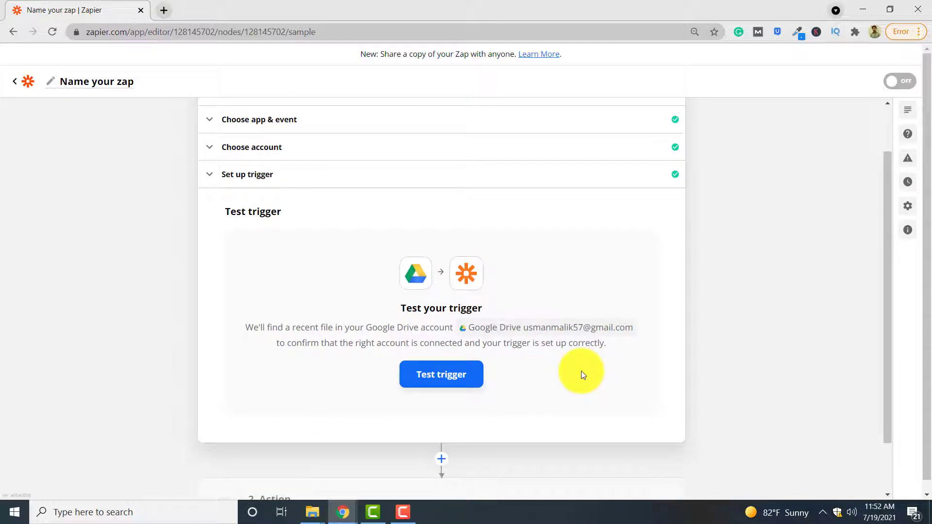
Test the trigger, confirm it finds the sample file sample_pdfdoc, and accept the result
click(441, 374)
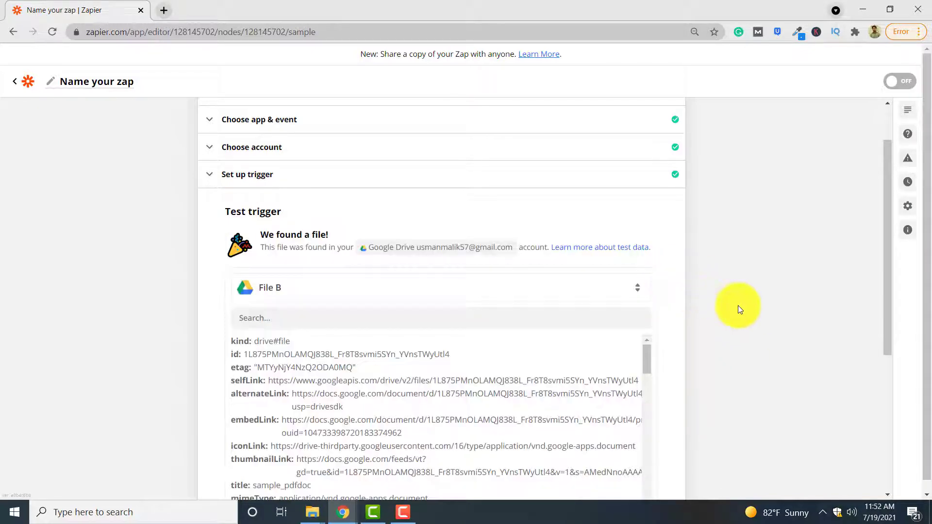
scroll(738, 306, down, 3)
scroll(738, 306, down, 3)
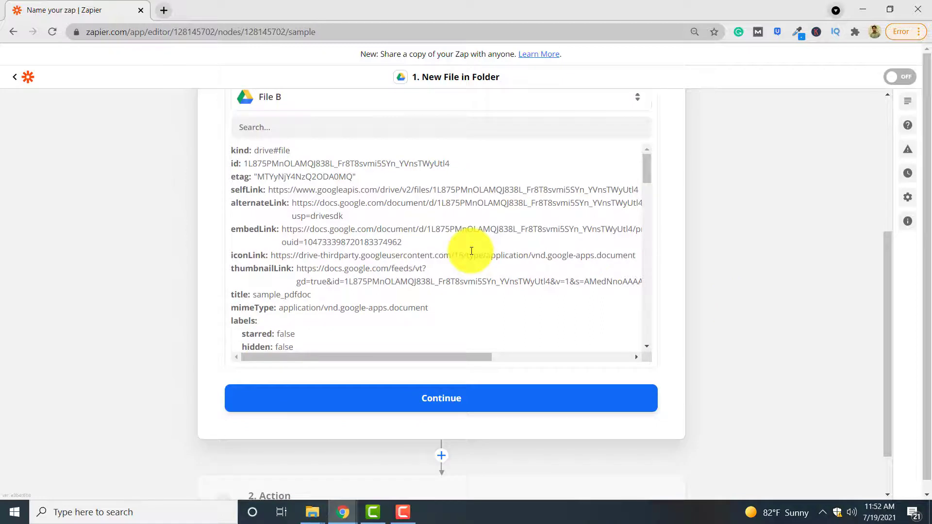
drag(311, 294, 256, 294)
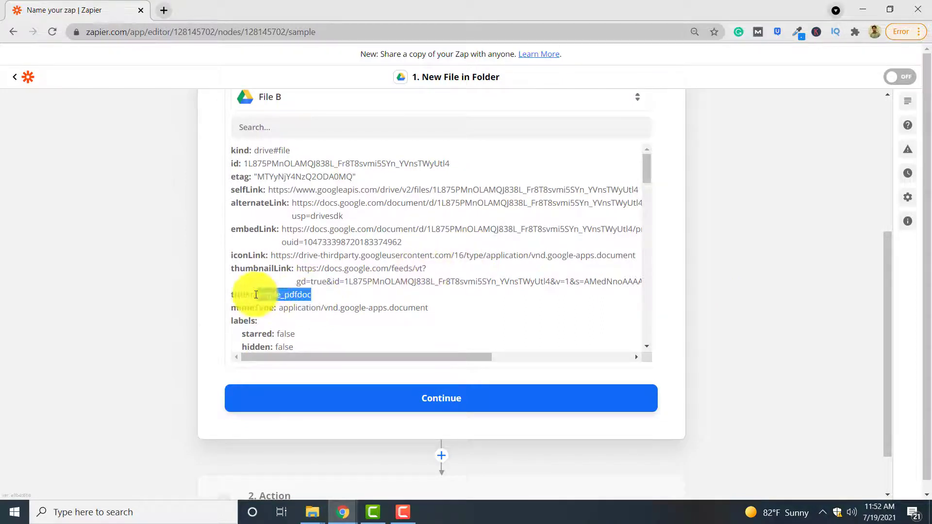
click(331, 295)
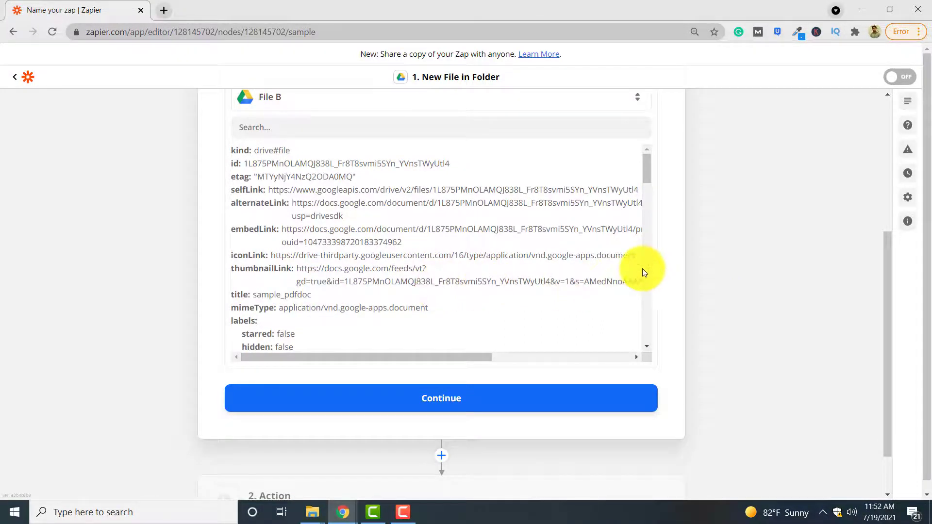
scroll(765, 295, down, 2)
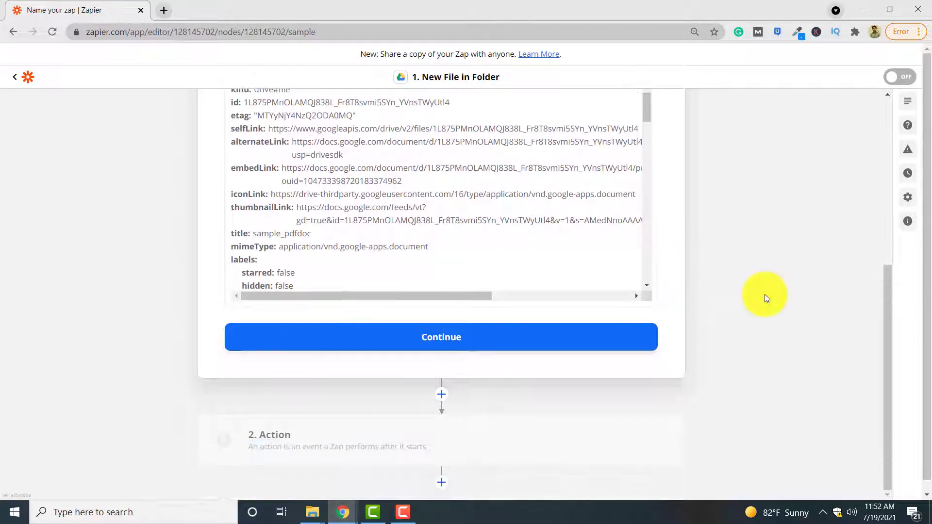
click(547, 339)
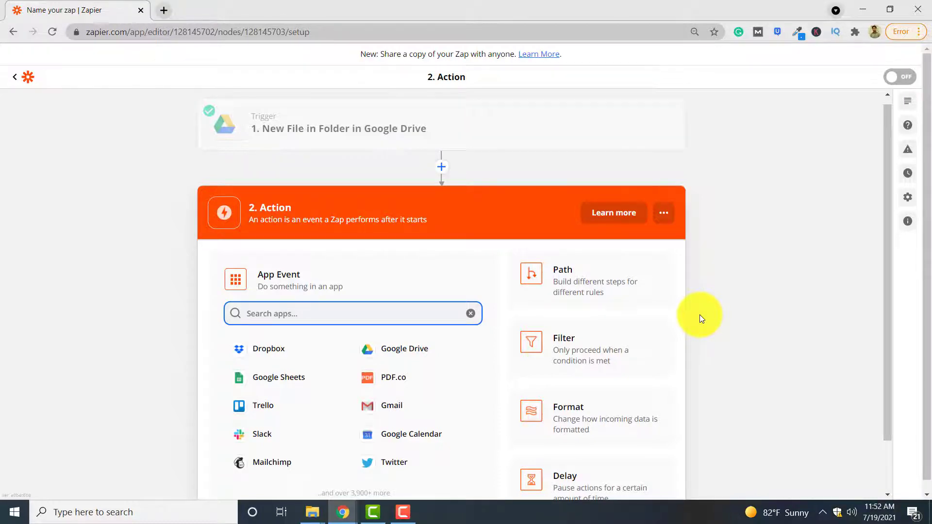
Make the action PDF.co with the PDF to Anything Converter event
click(415, 380)
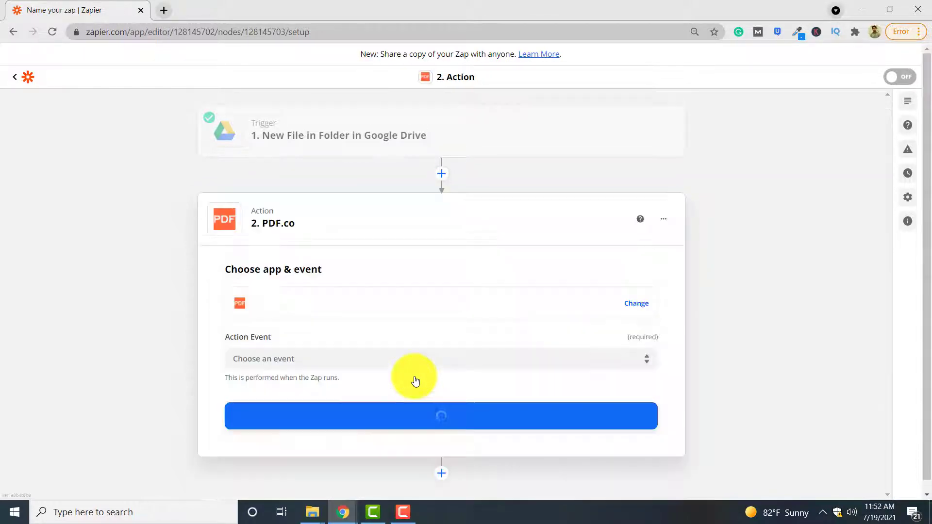
click(450, 361)
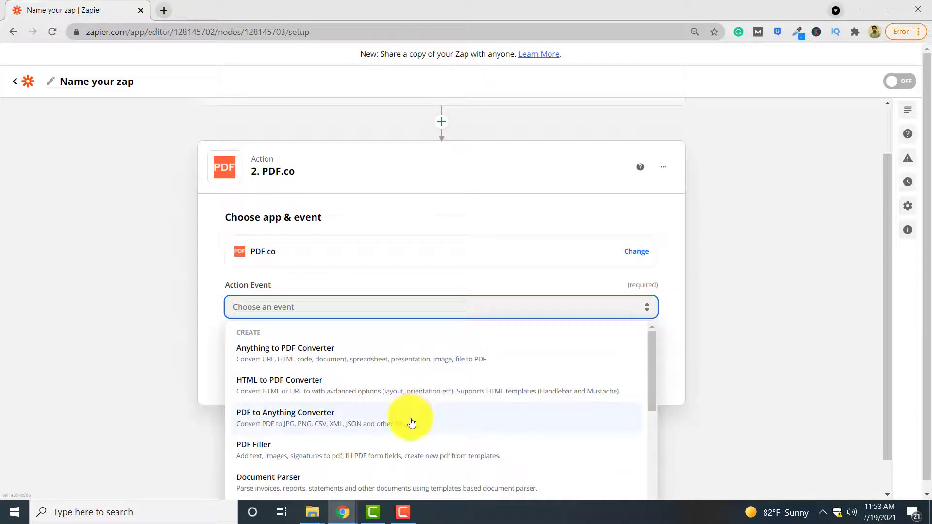
click(412, 423)
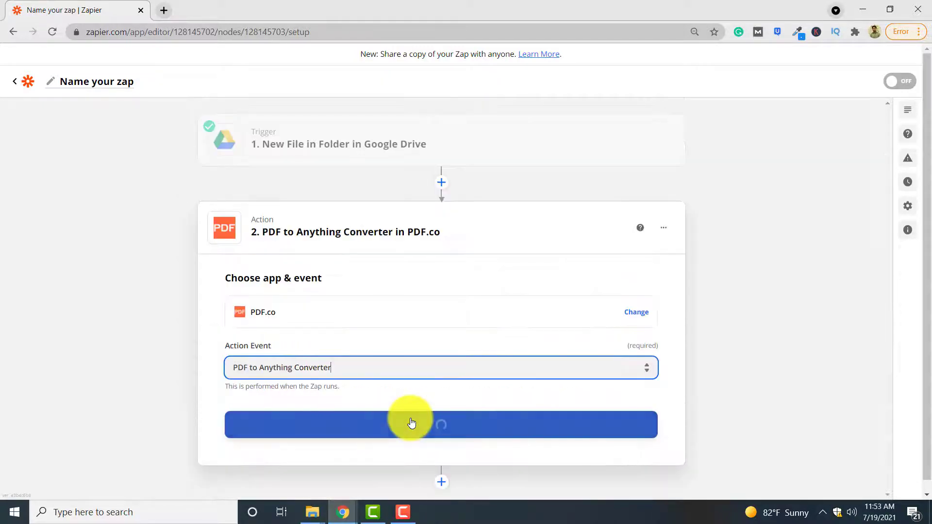
click(516, 420)
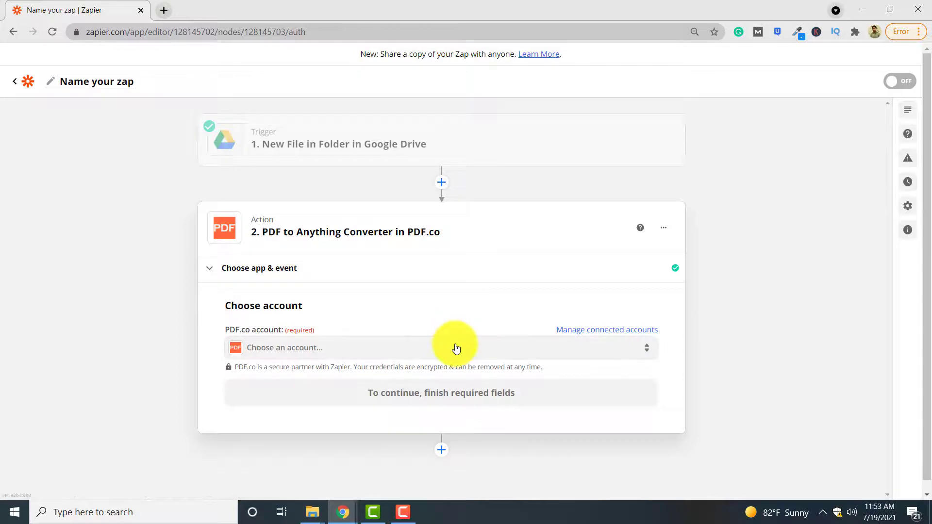
Connect the existing PDF.co account to the action
click(456, 348)
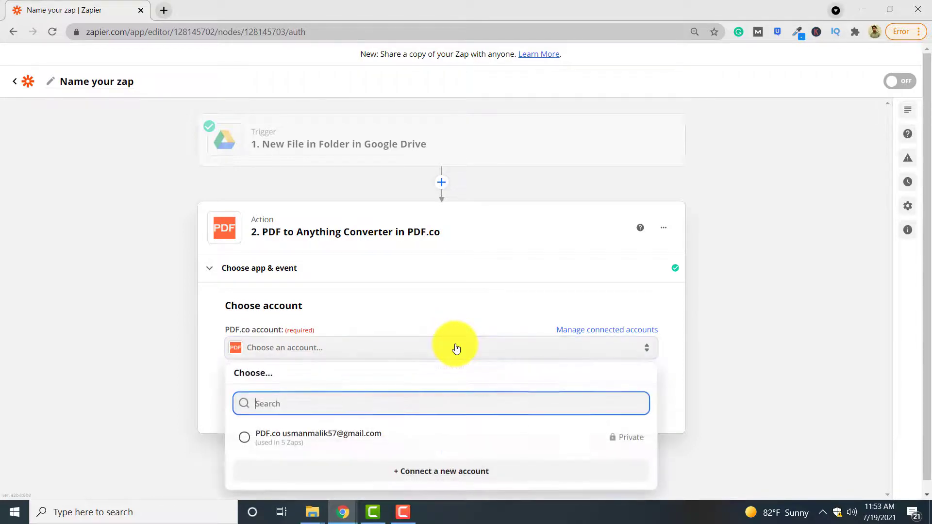
click(401, 423)
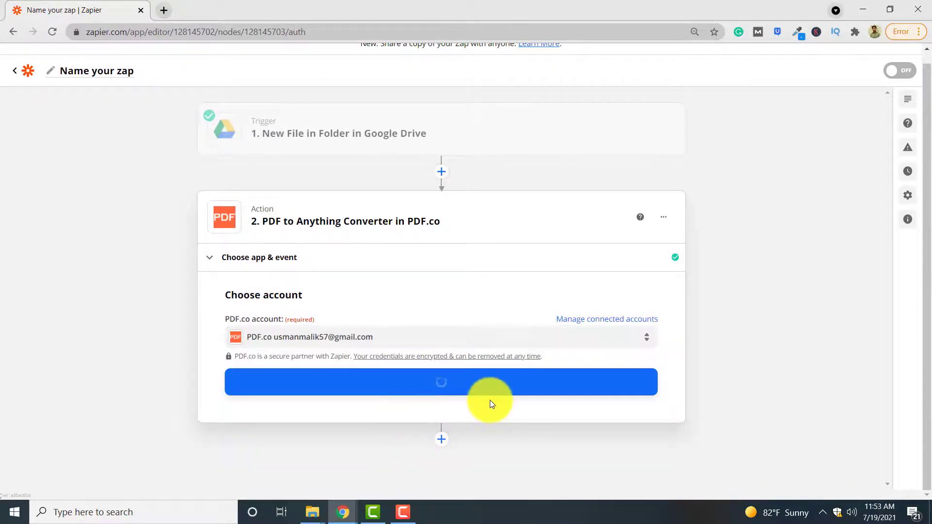
click(519, 393)
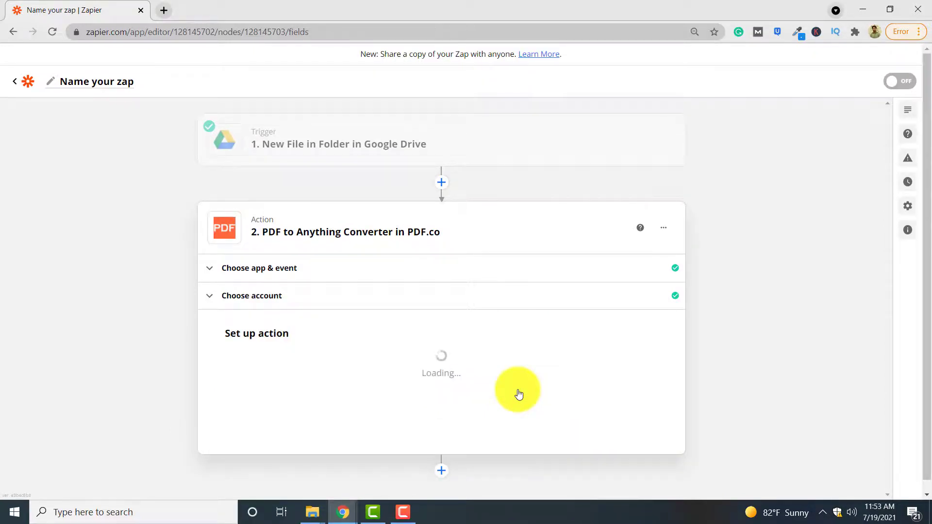
scroll(635, 371, down, 2)
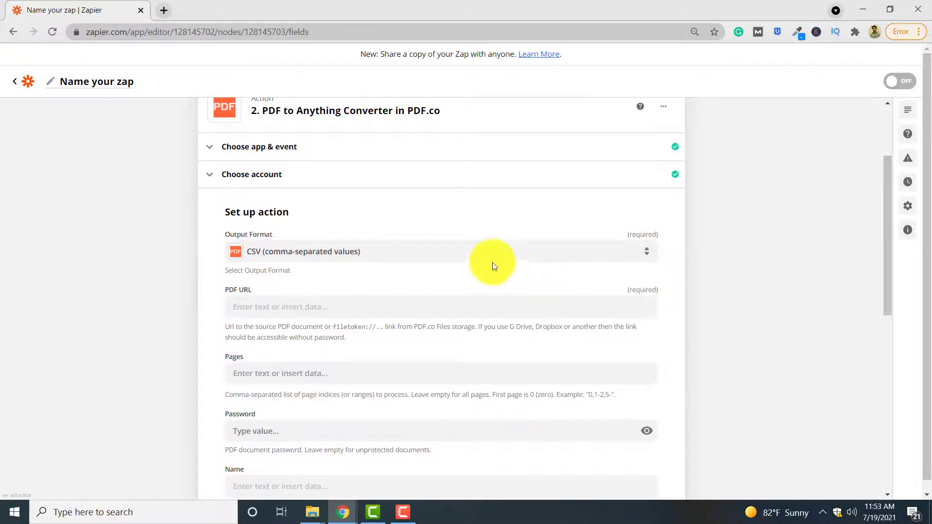
Set Output Format to 'HTML code reproduced from PDF' and PDF URL to the Google Docs link
click(453, 257)
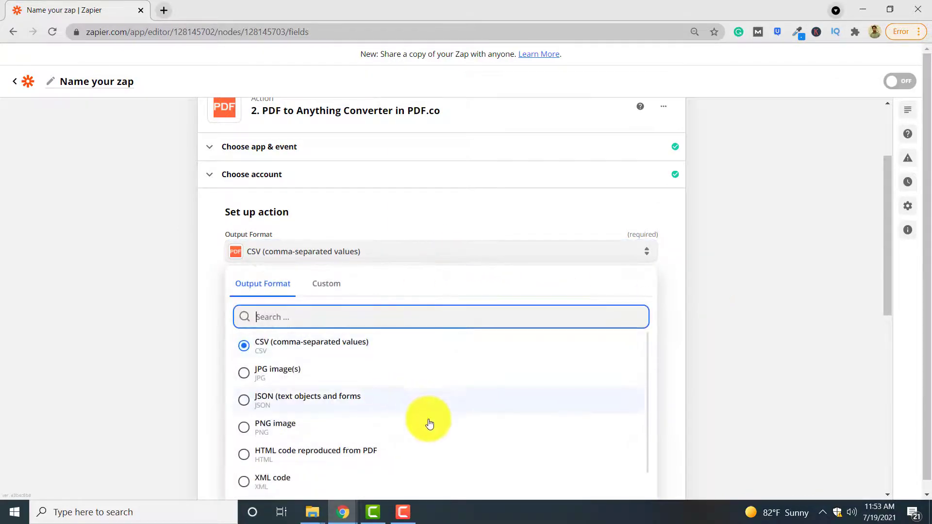
click(414, 458)
scroll(663, 367, down, 2)
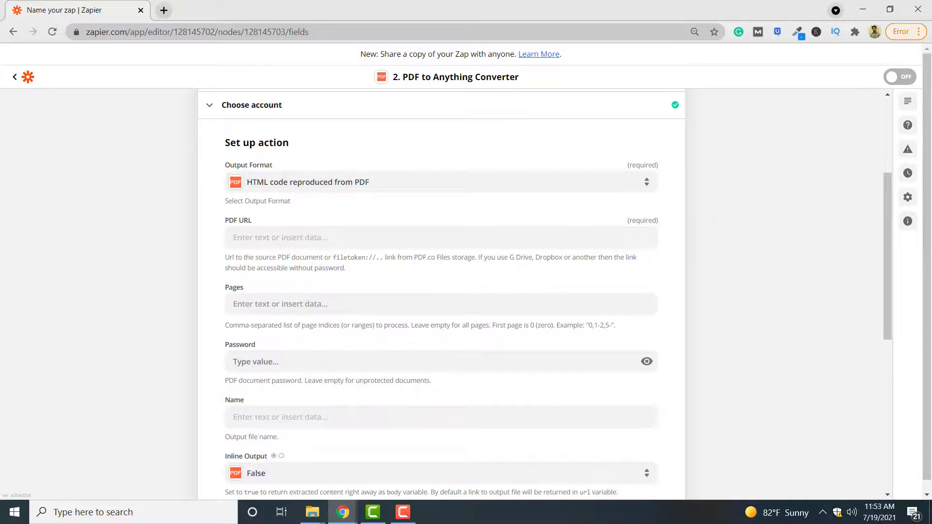
click(364, 236)
key(ctrl+v)
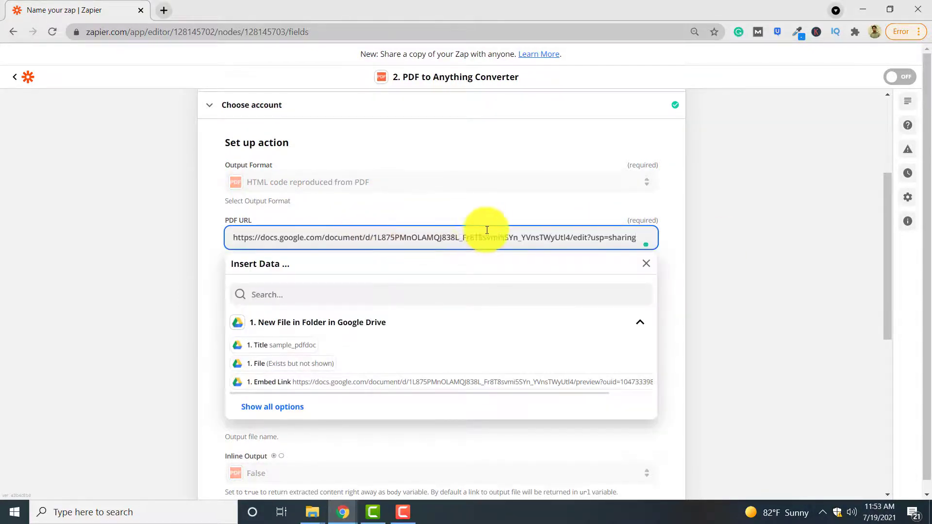
key(Return)
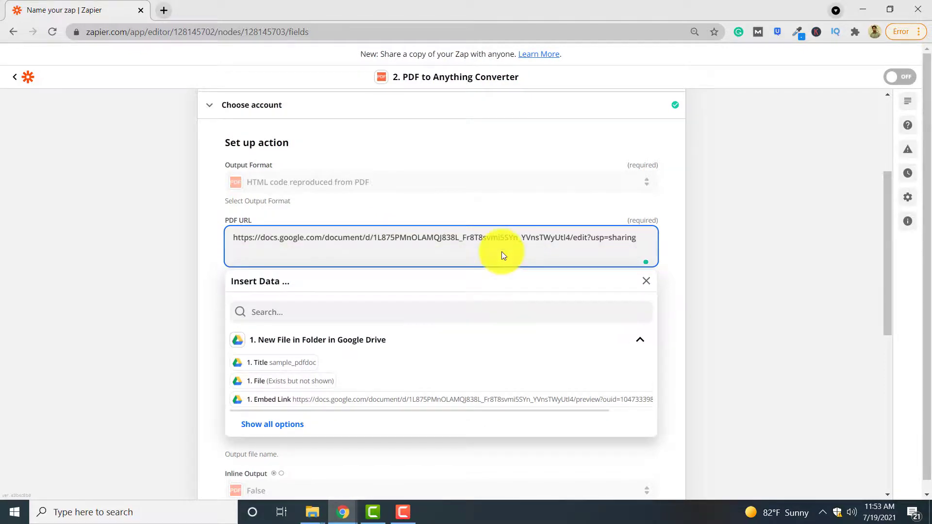
key(BackSpace)
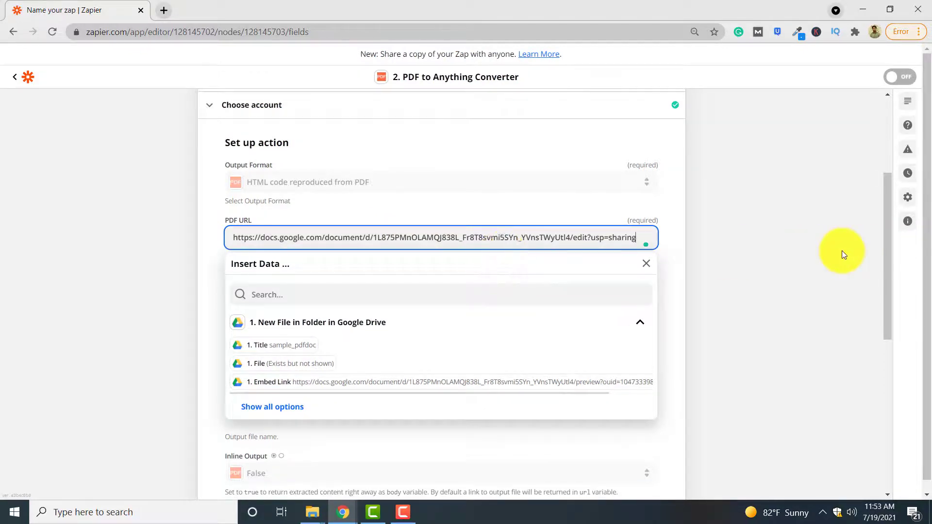
click(840, 250)
scroll(407, 345, down, 1)
scroll(407, 345, down, 1)
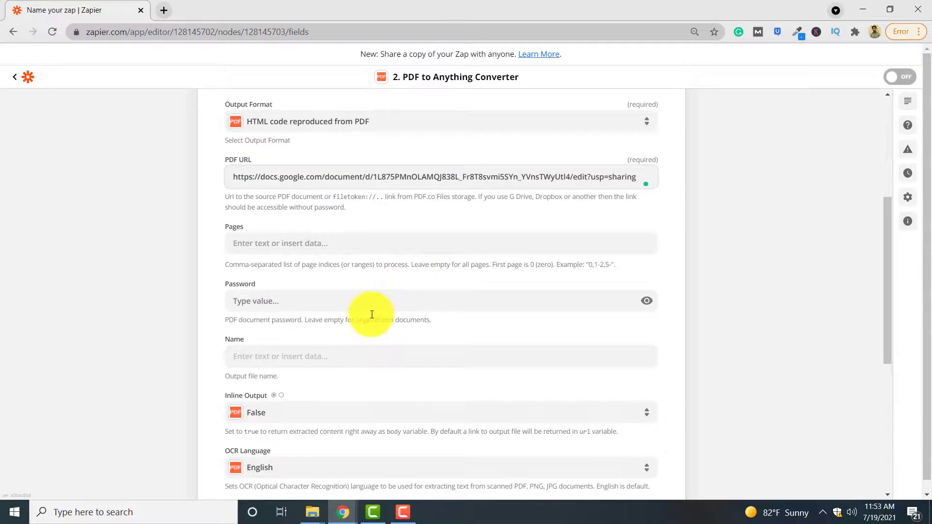
click(373, 242)
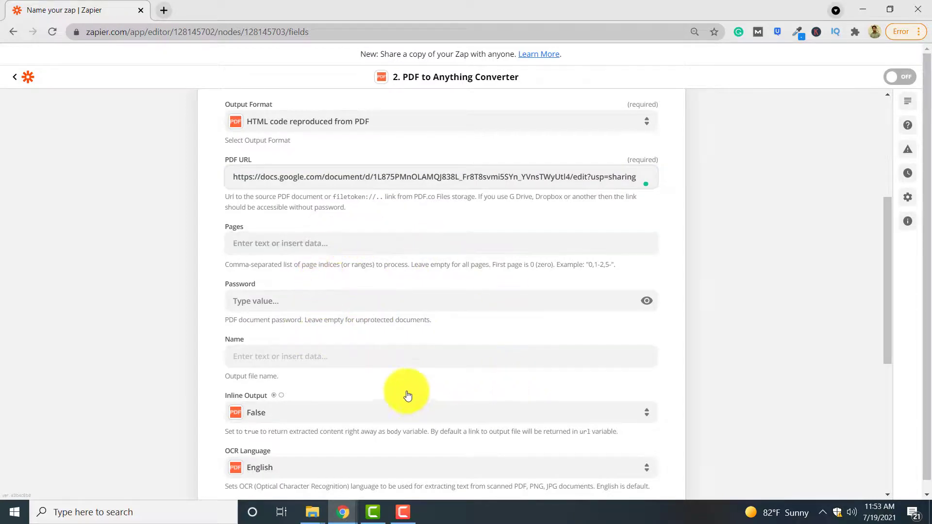
scroll(495, 313, down, 3)
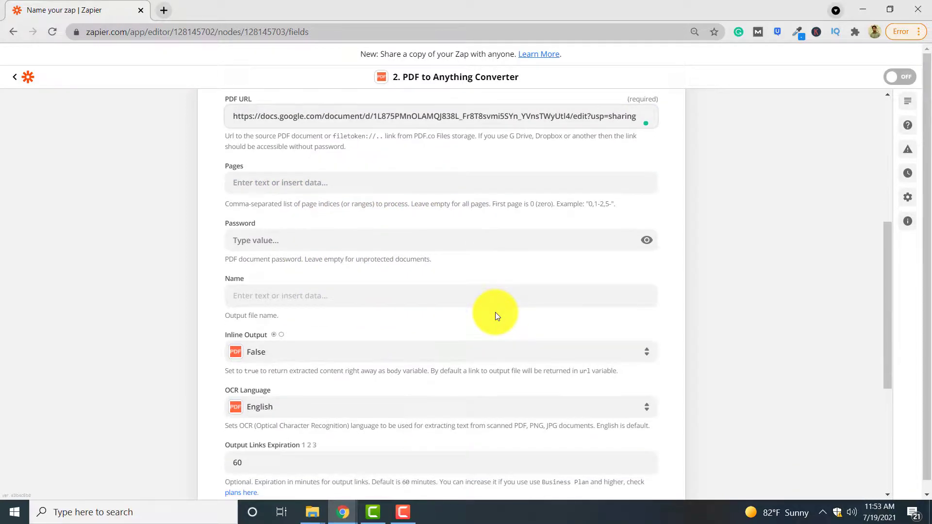
scroll(495, 312, down, 3)
scroll(496, 313, down, 2)
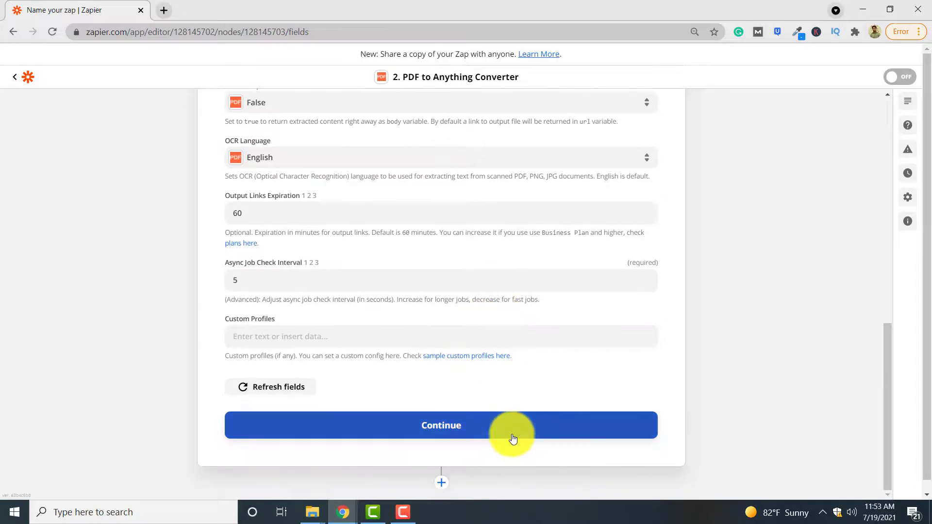
click(514, 437)
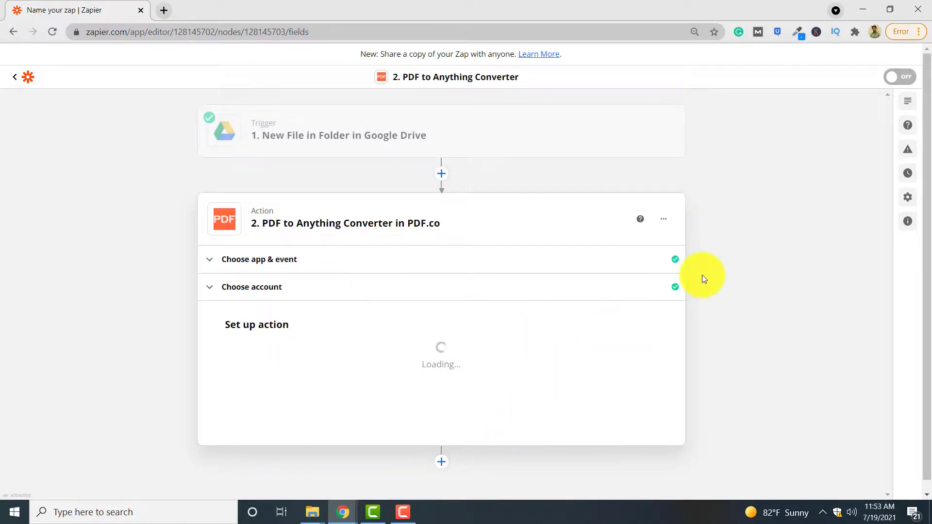
scroll(723, 292, down, 2)
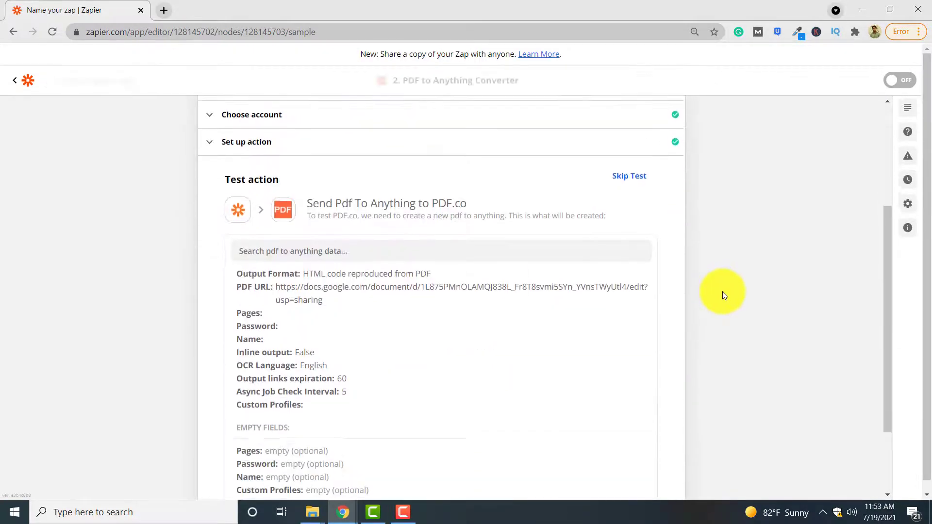
scroll(723, 291, down, 2)
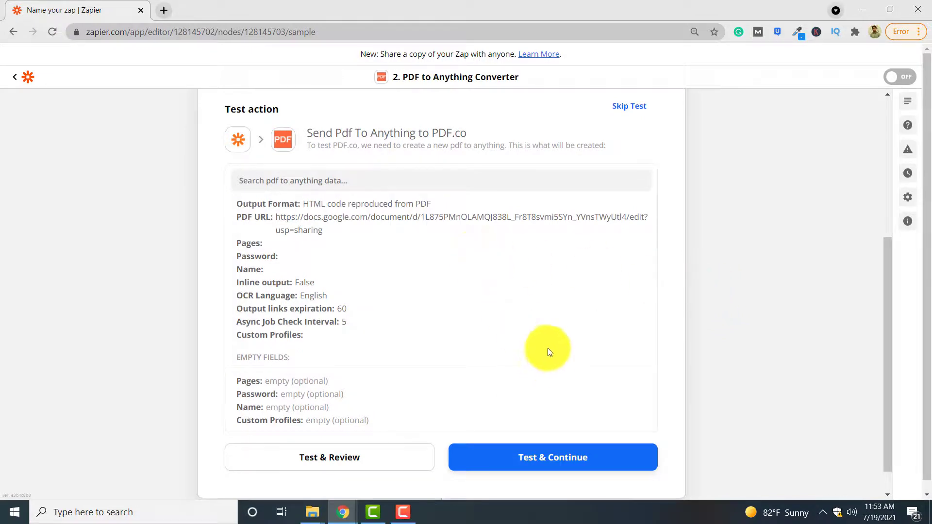
Test the PDF.co action and select the returned edit.html result URL
click(594, 467)
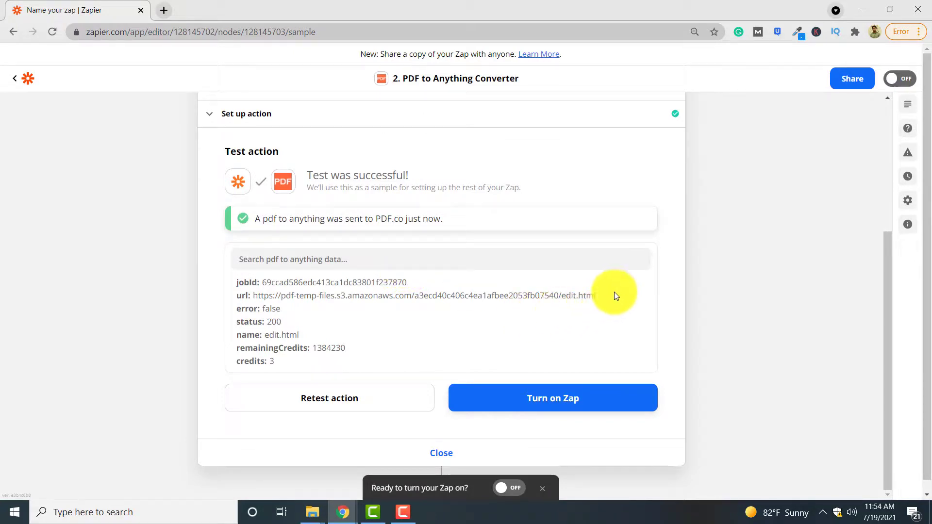
drag(598, 296, 253, 292)
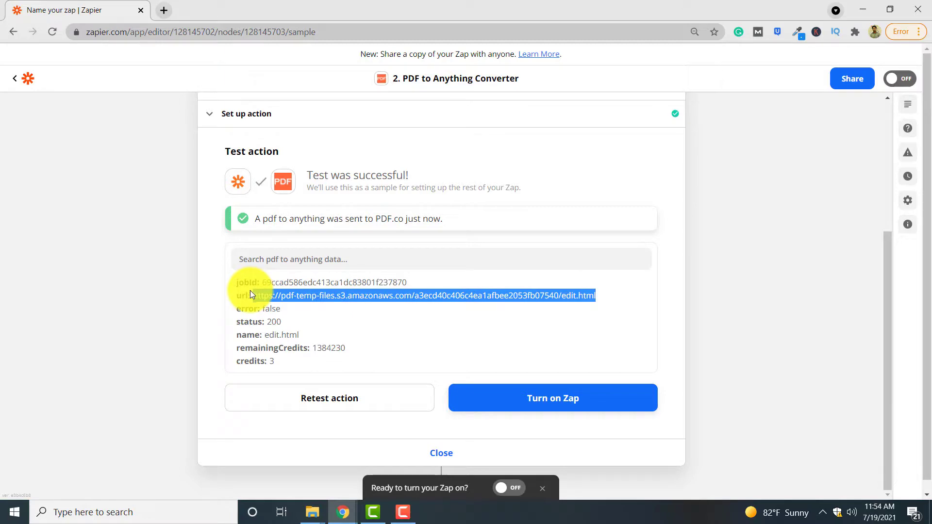
Load the edit.html result URL in a new Chrome tab, then return to the Zapier tab
key(ctrl+c)
click(163, 10)
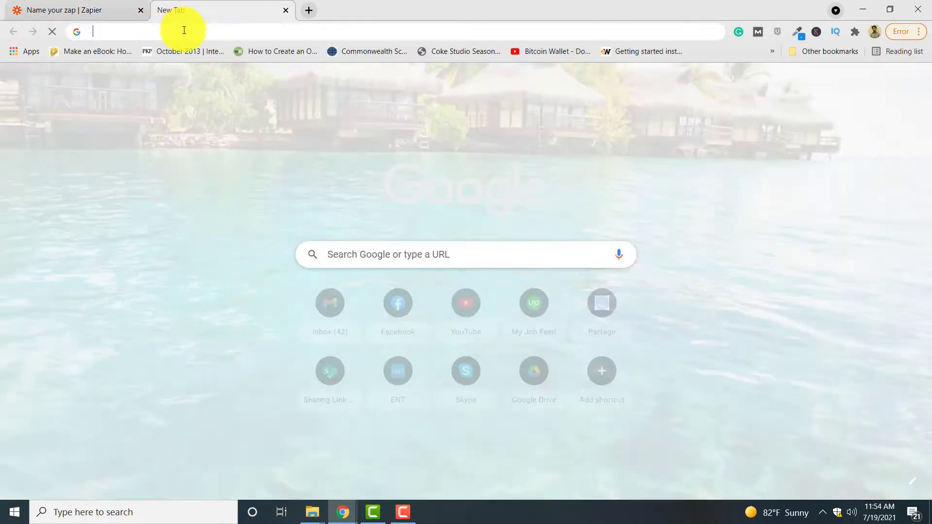
key(ctrl+v)
key(Return)
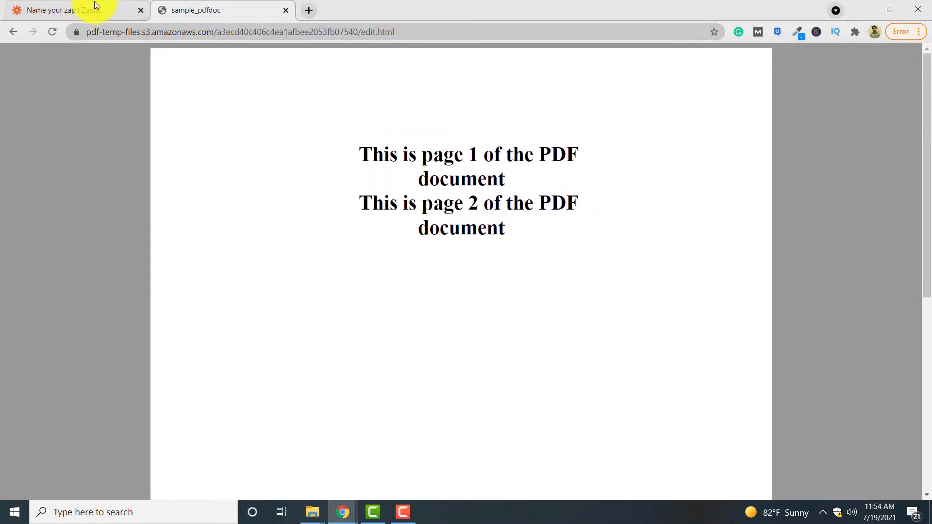
click(66, 10)
scroll(535, 243, down, 1)
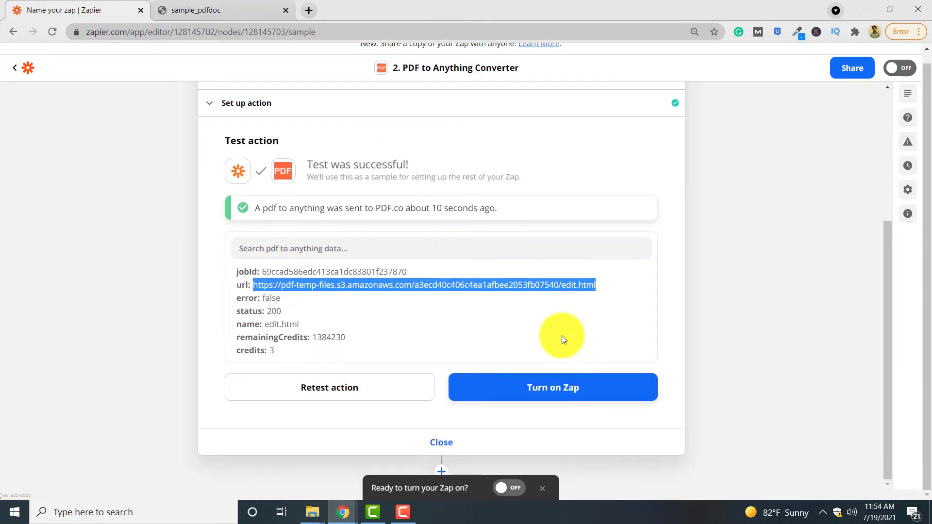
Turn on the Zap, which brings up the More Zaps upgrade notice
click(570, 392)
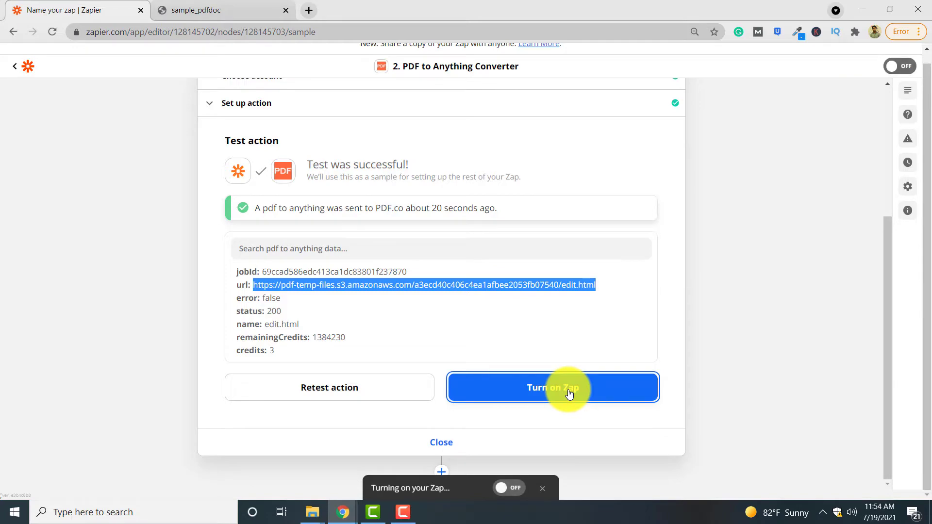